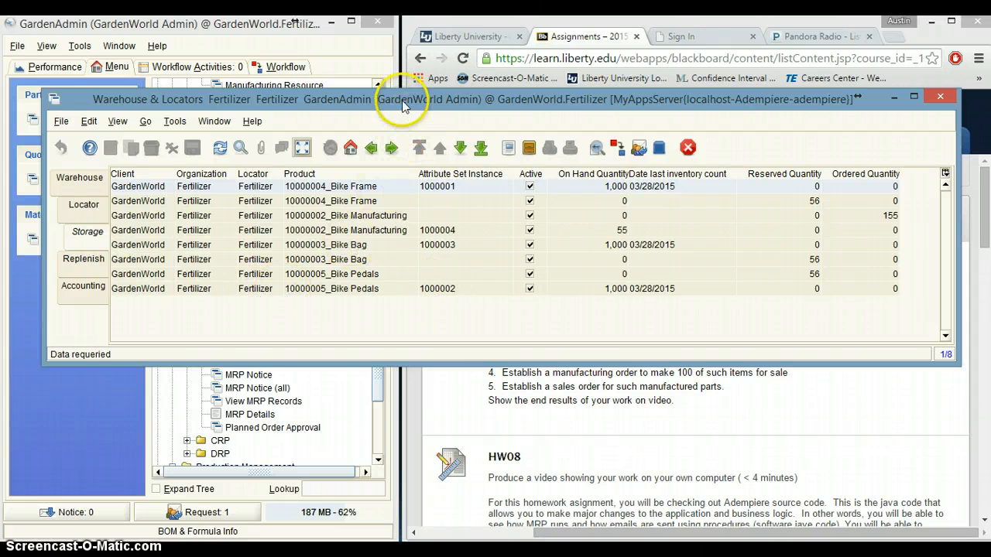
Move the warehouse storage window out of view and review the manufacturing resources as a list of all records
left_click_drag(412, 93, 638, 0)
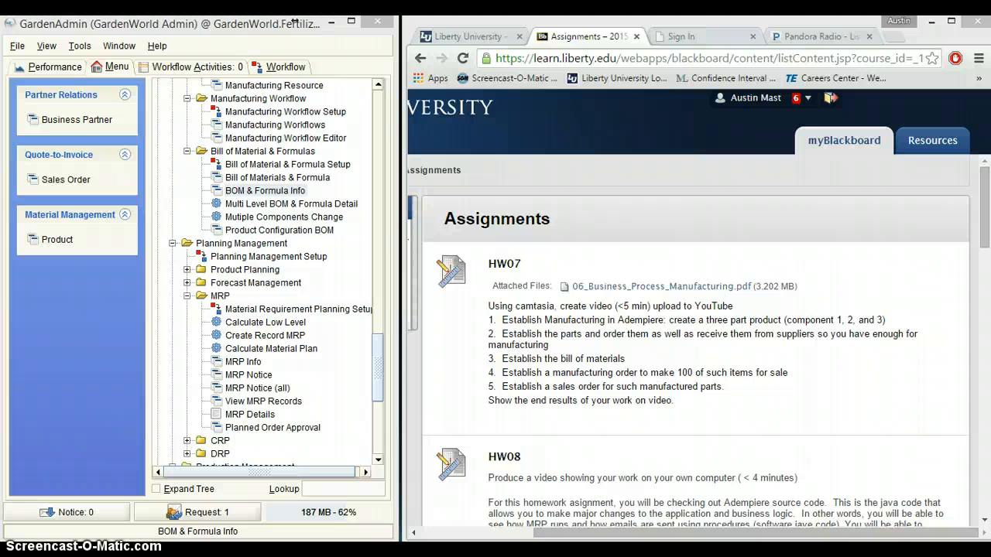
left_click_drag(217, 0, 206, 310)
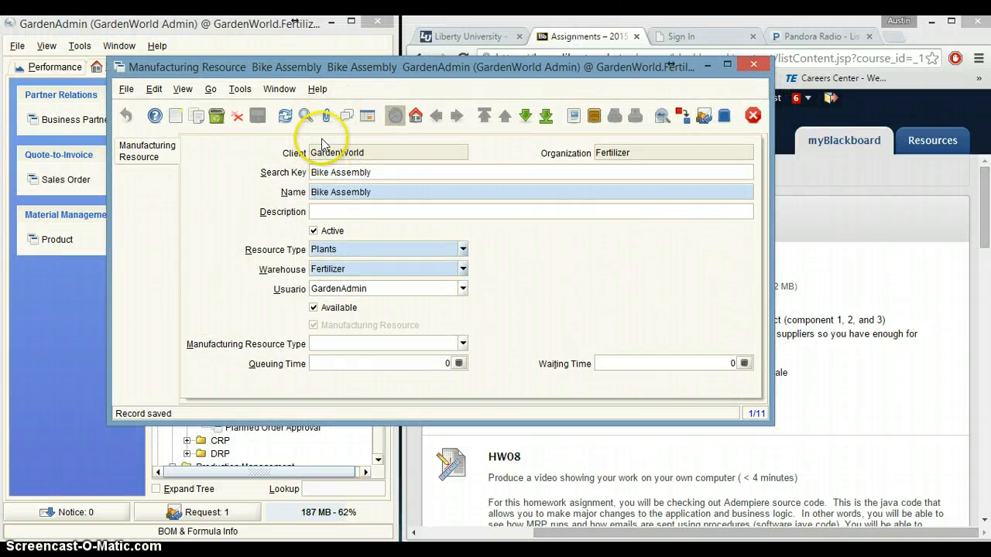
left_click(366, 117)
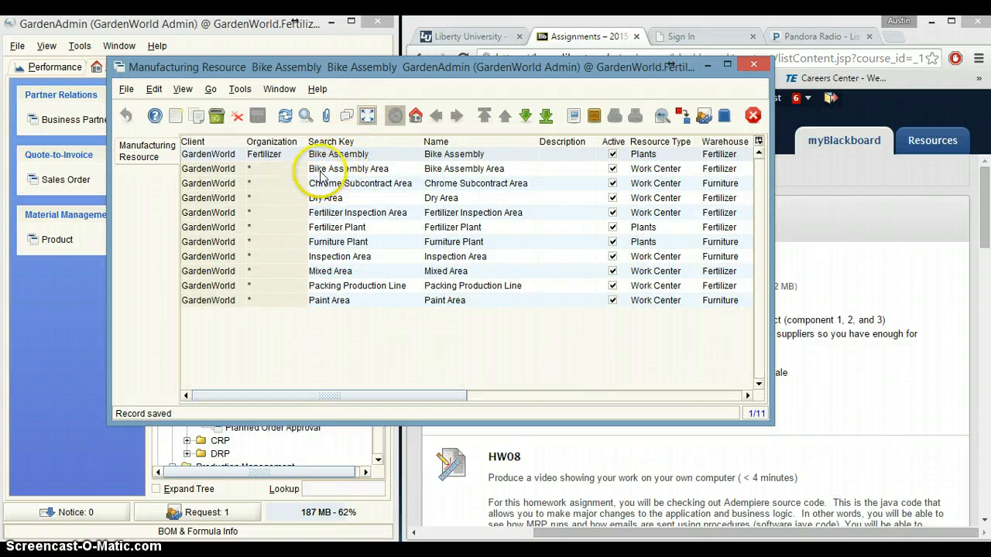
left_click_drag(486, 72, 723, 0)
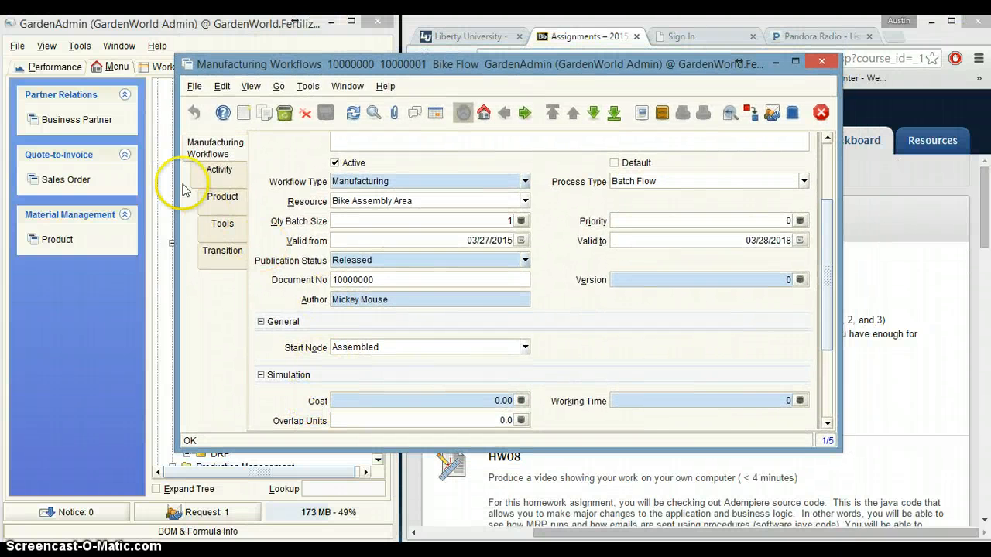
Review the product assigned to the Bike Flow manufacturing workflow in list view, then put the window away
left_click(219, 198)
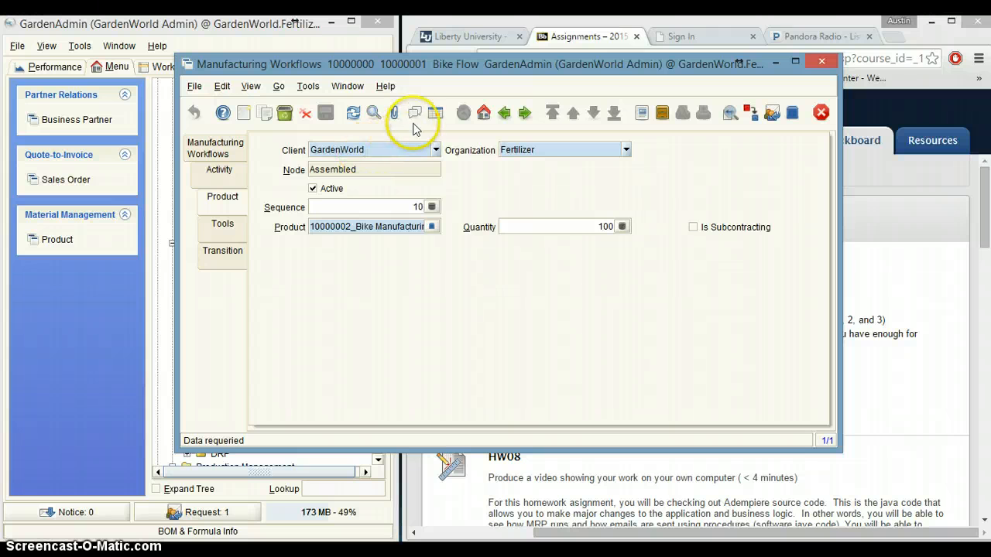
left_click(434, 114)
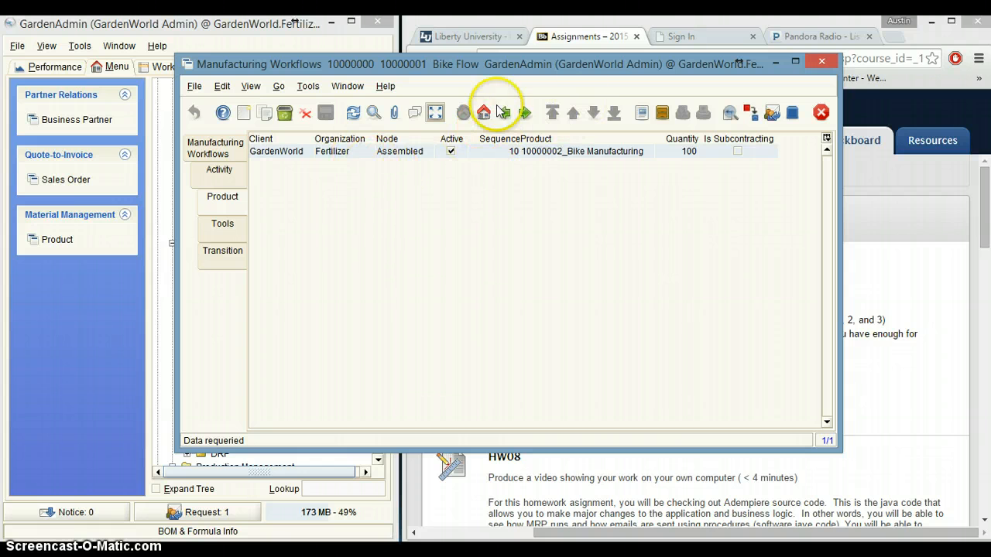
left_click(774, 61)
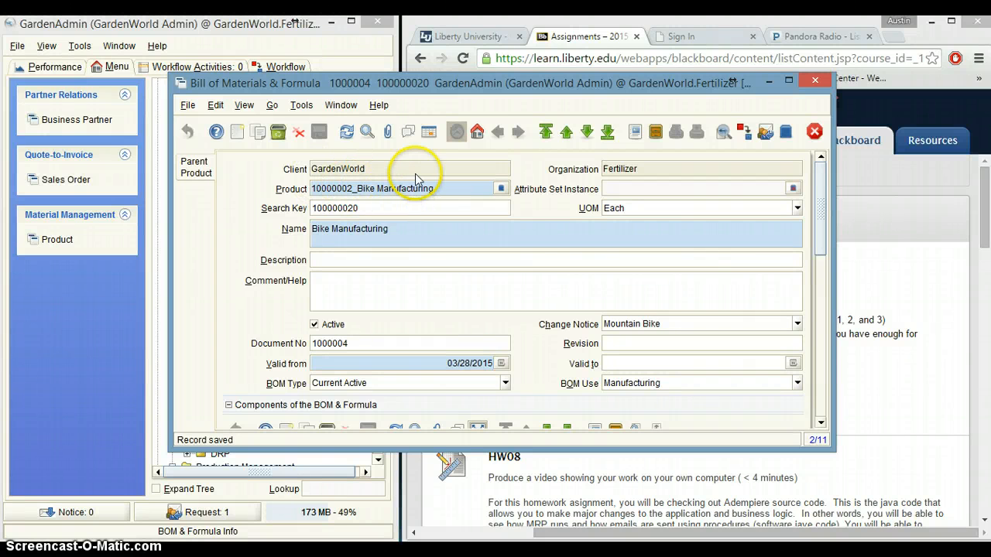
Open the Bike Frame record from the Bill of Materials & Formula list in its detail view
left_click(428, 133)
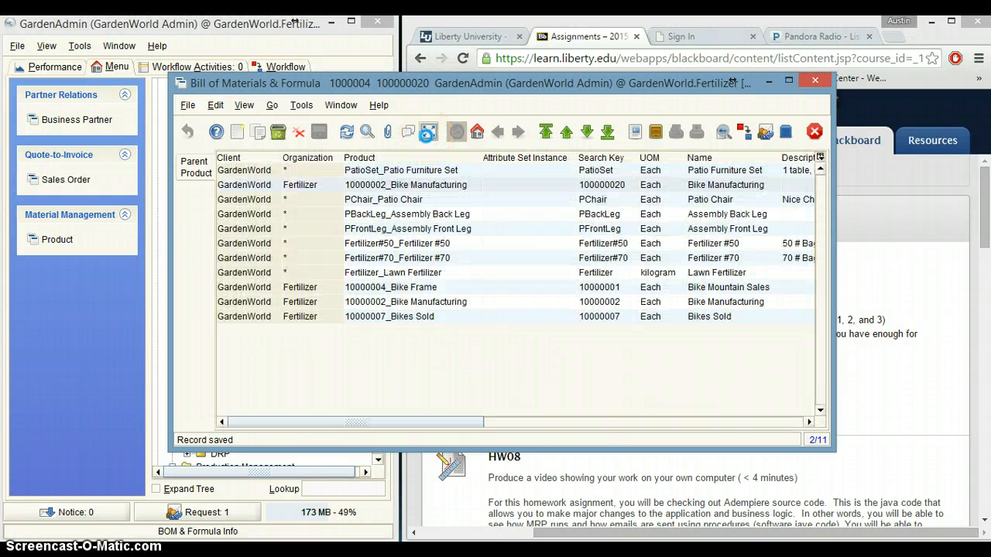
left_click(438, 287)
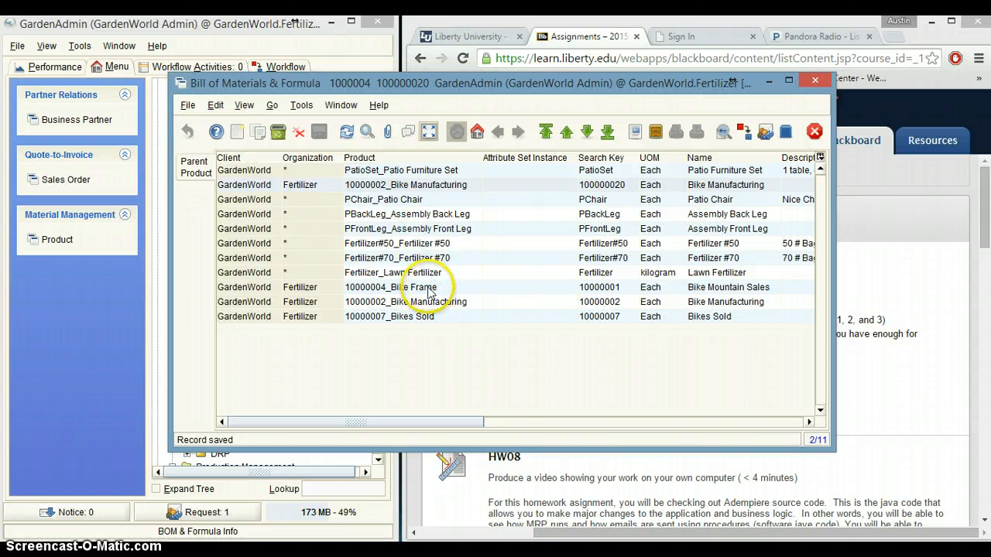
left_click(430, 132)
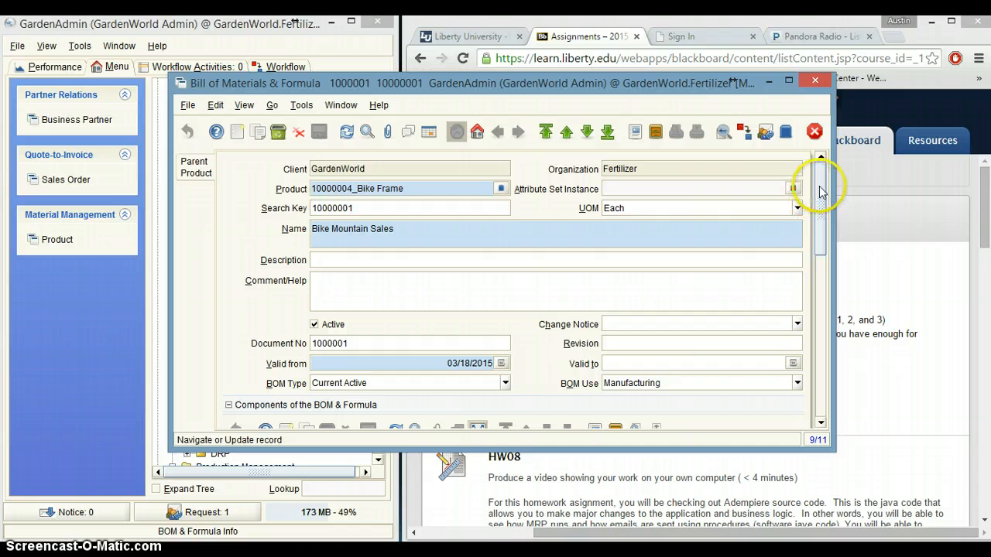
mouse_move(824, 198)
left_mouse_down()
mouse_move(822, 287)
mouse_move(827, 202)
left_mouse_up()
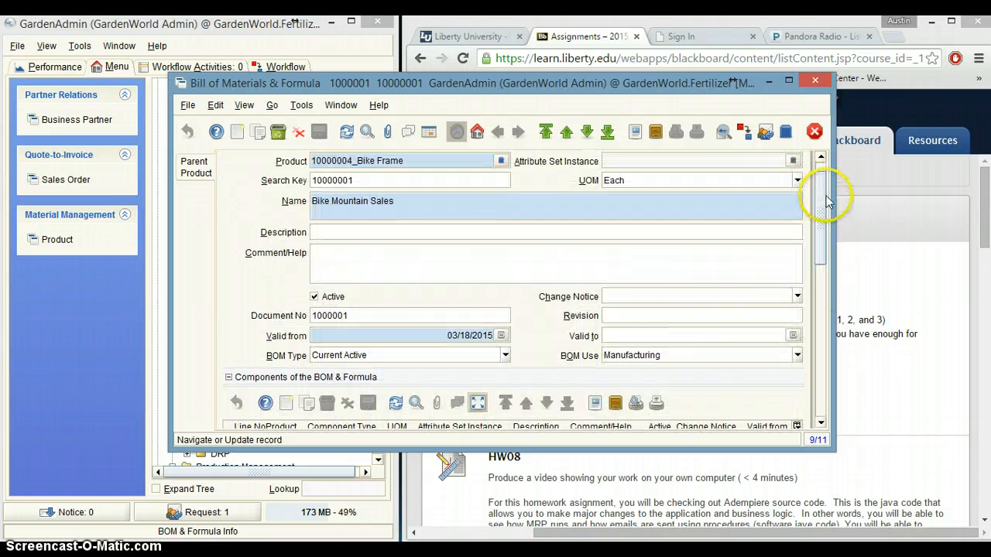
Open the Bike Manufacturing bill of materials with search key 10000002 and examine its header and component lines
left_click(428, 132)
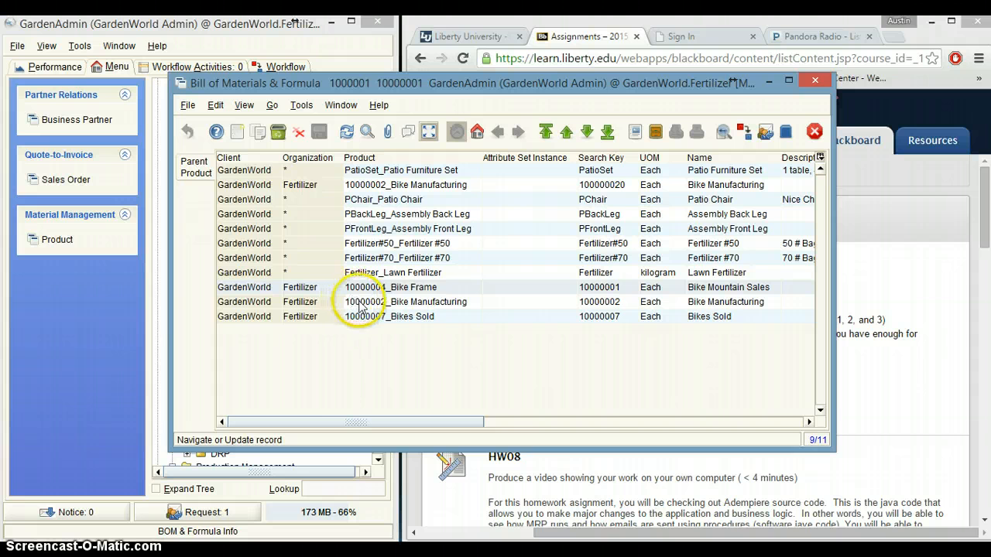
left_click(359, 305)
left_click(428, 132)
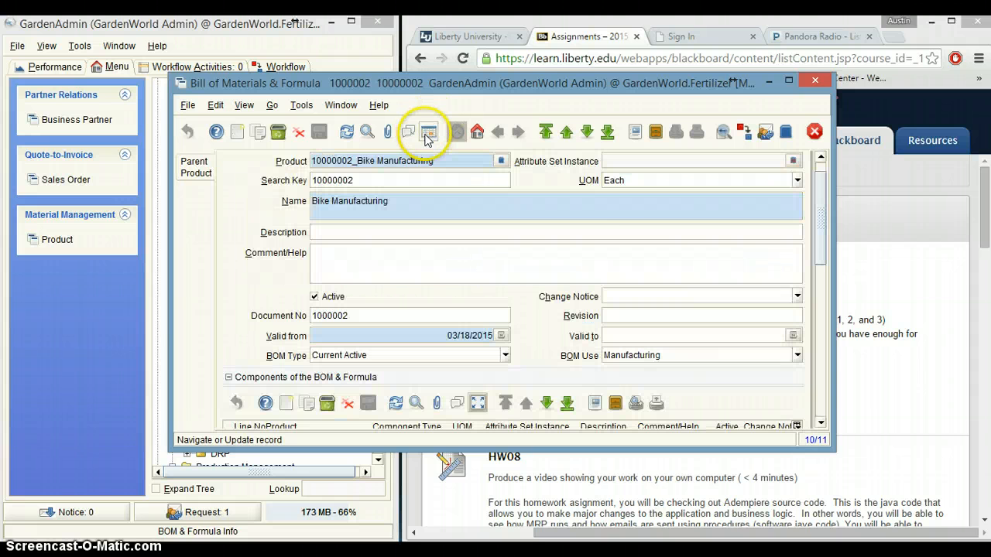
left_click_drag(820, 209, 823, 247)
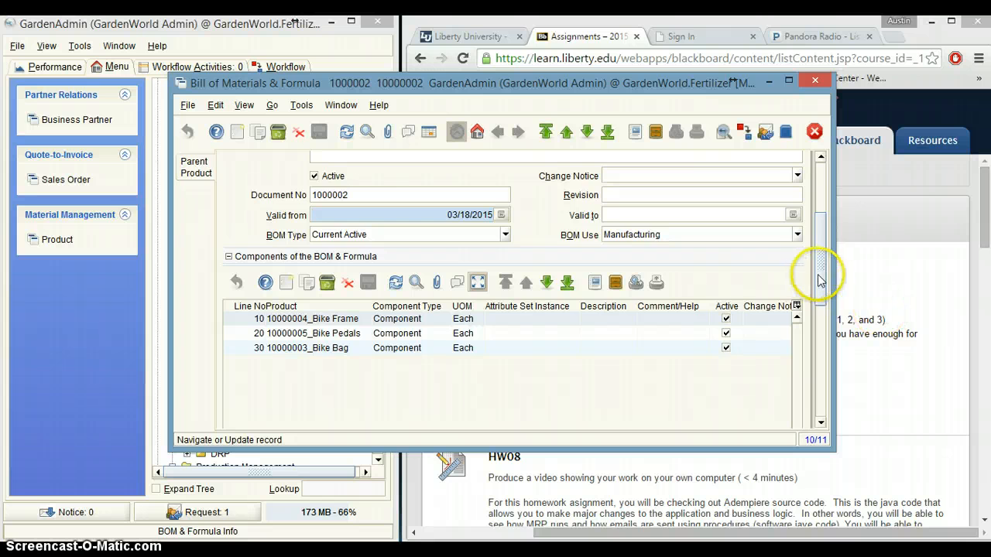
left_click_drag(824, 271, 802, 172)
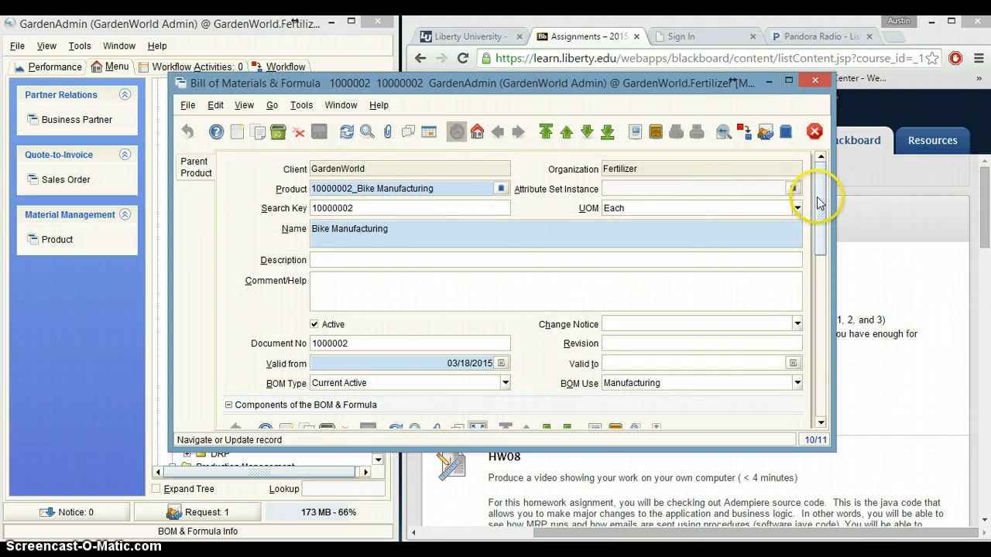
left_click_drag(819, 200, 818, 259)
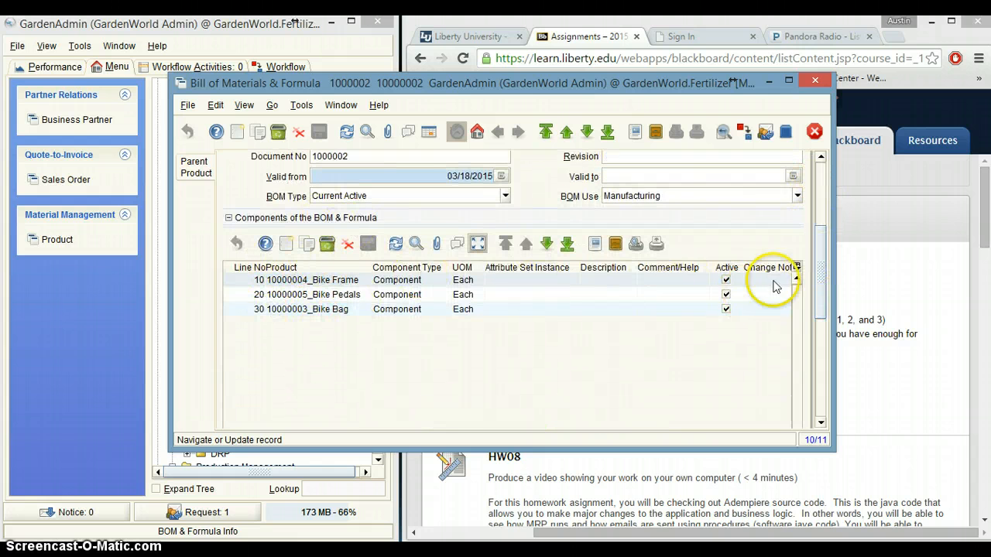
left_click_drag(822, 261, 819, 164)
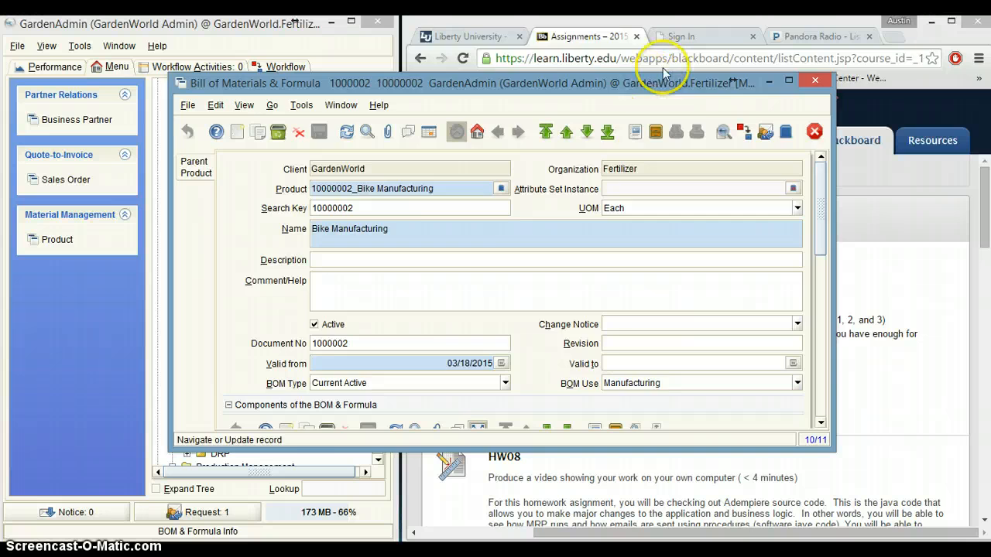
left_click_drag(657, 82, 956, 0)
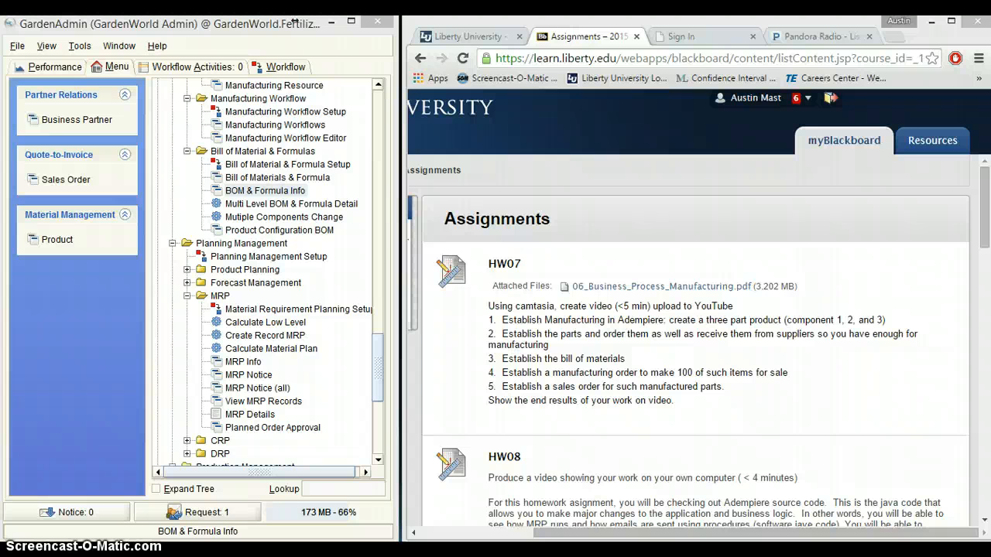
Examine the Bike Manufacturing manufacturing order's product, schedule dates and quantities, then move its window out of view
left_click_drag(85, 0, 300, 485)
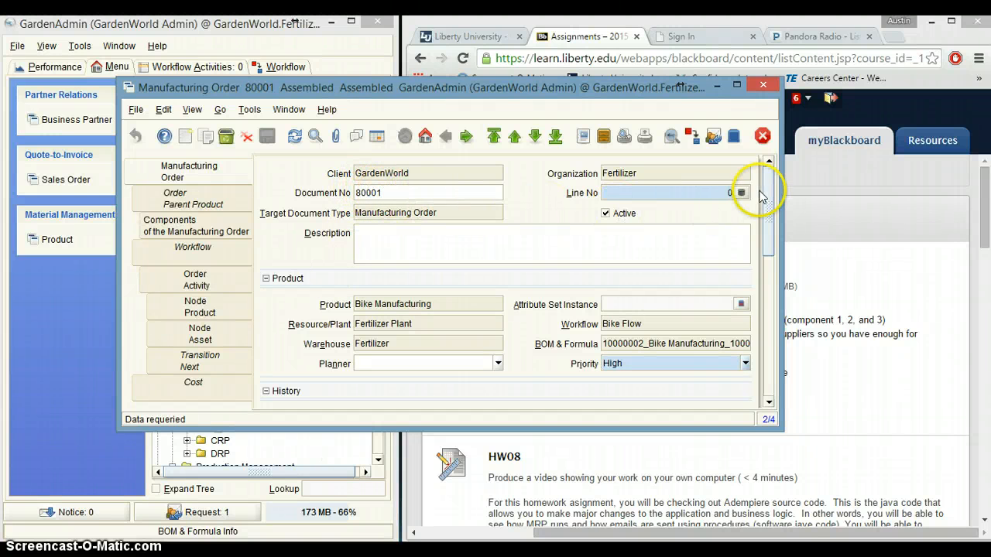
scroll(770, 198, "down", 5)
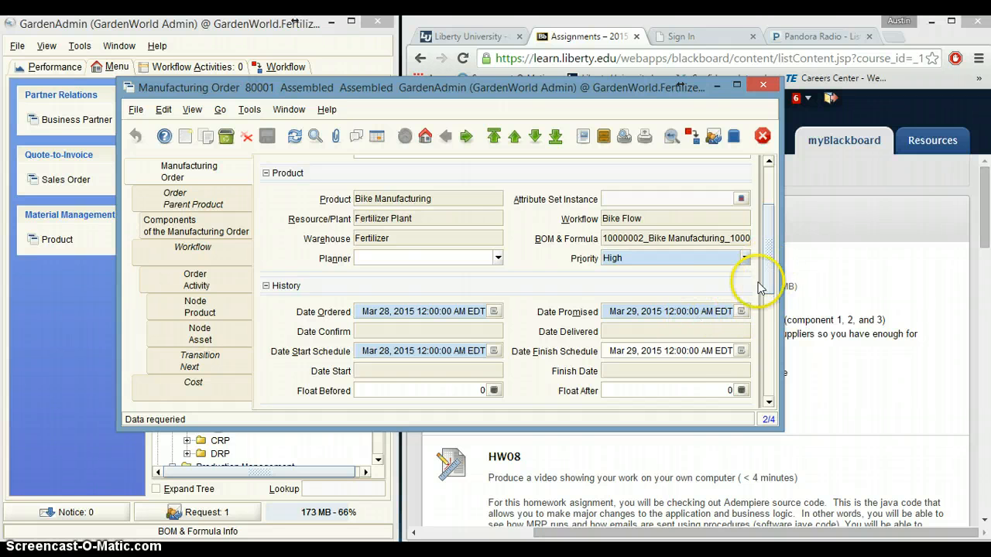
scroll(759, 288, "down", 8)
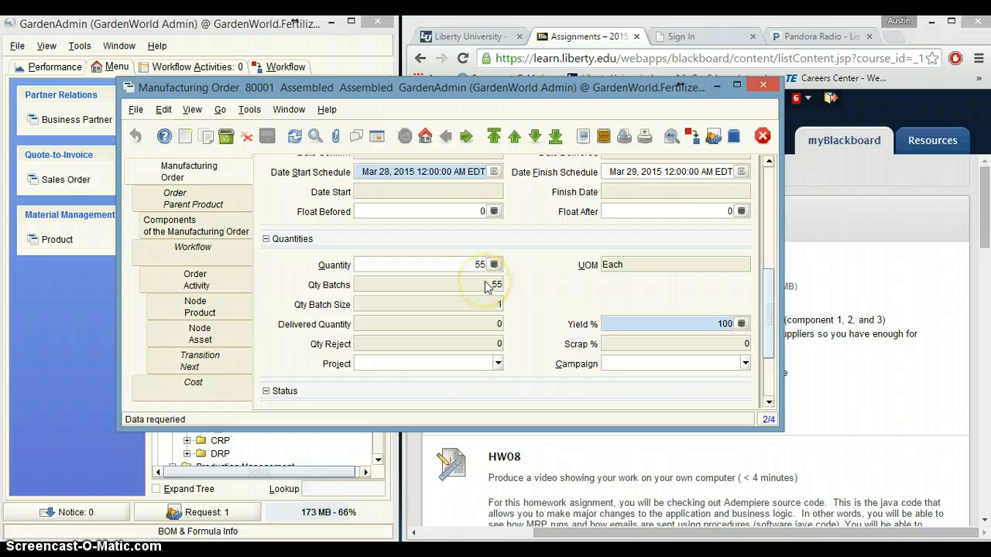
mouse_move(458, 89)
left_mouse_down()
mouse_move(361, 100)
mouse_move(299, 26)
mouse_move(313, 7)
mouse_move(444, 82)
mouse_move(444, 94)
left_mouse_up()
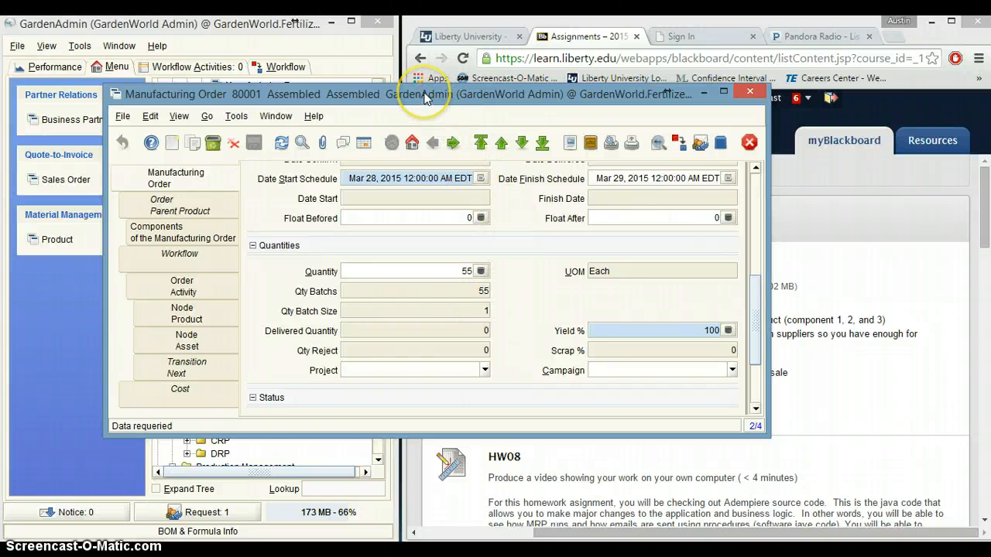
left_click_drag(458, 88, 732, 0)
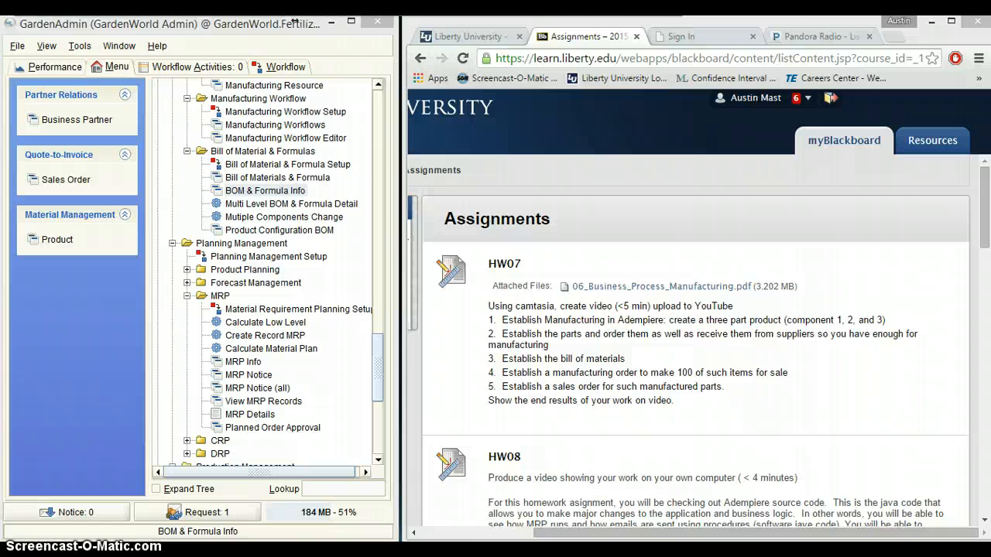
Review the Patio Fun, Inc. material receipt and its receipt line in list view, then move the window out of view
left_click_drag(333, 253, 459, 32)
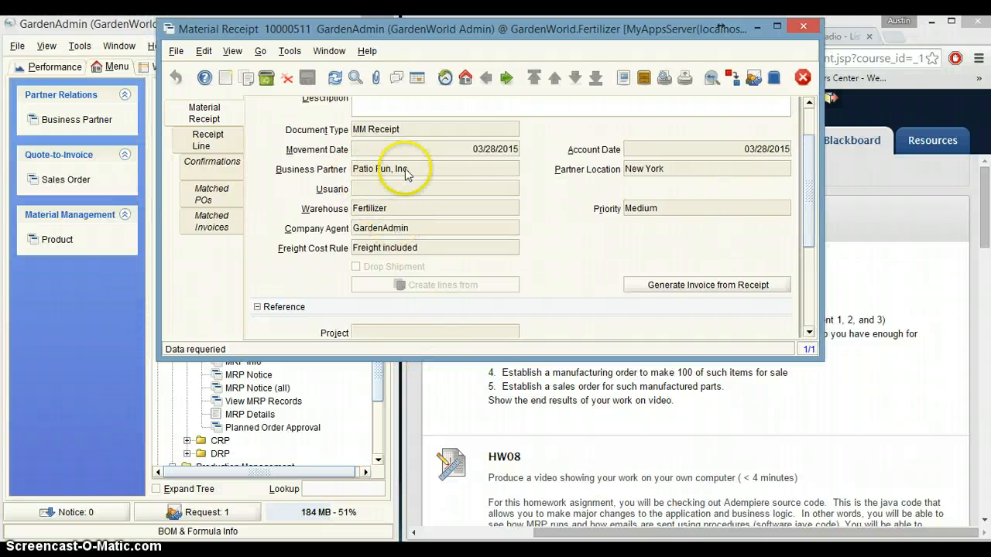
scroll(407, 174, "up", 4)
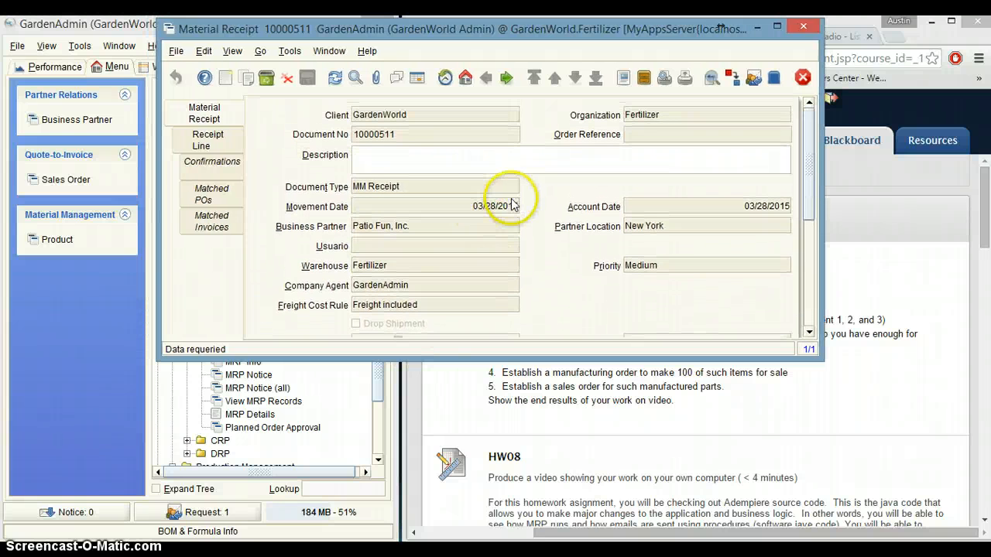
left_click(206, 146)
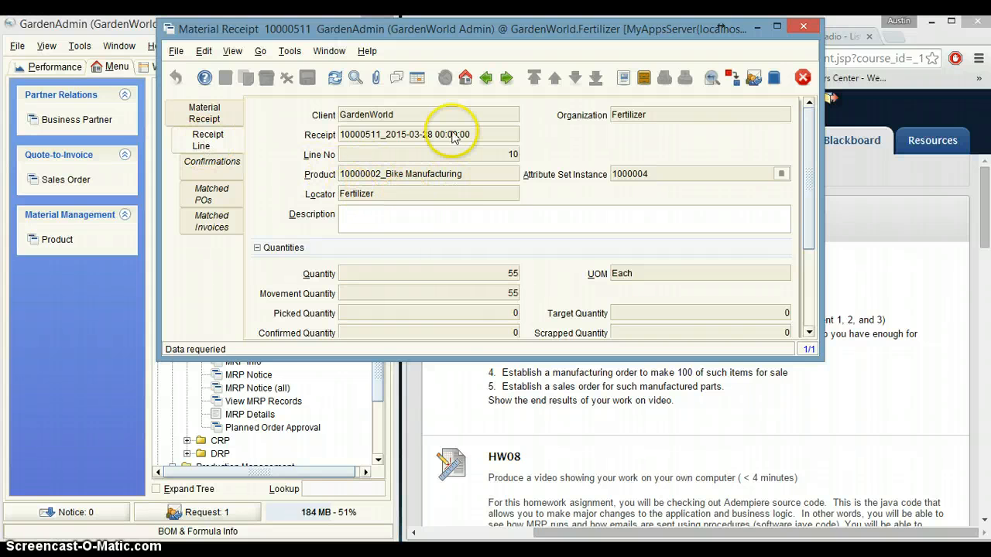
left_click(417, 78)
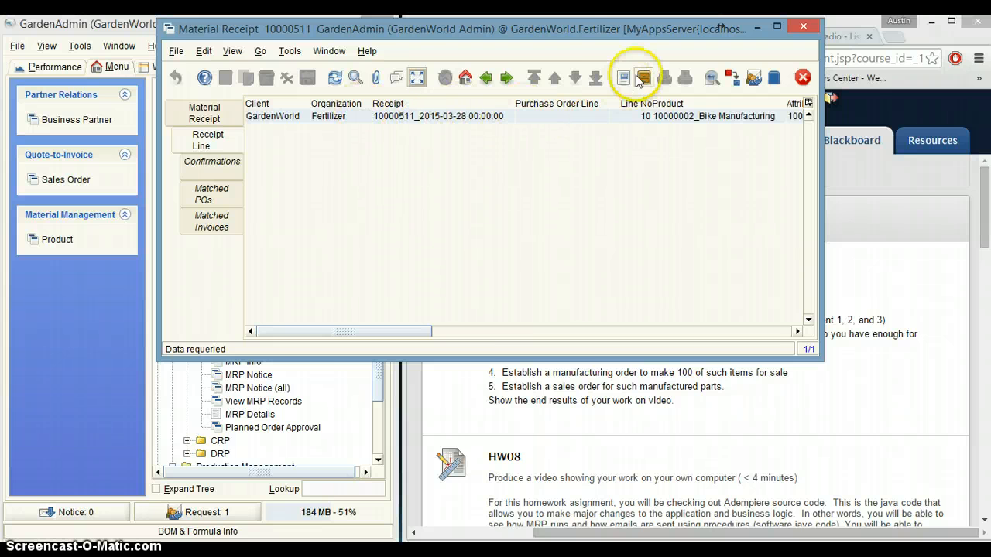
left_click_drag(590, 28, 744, 0)
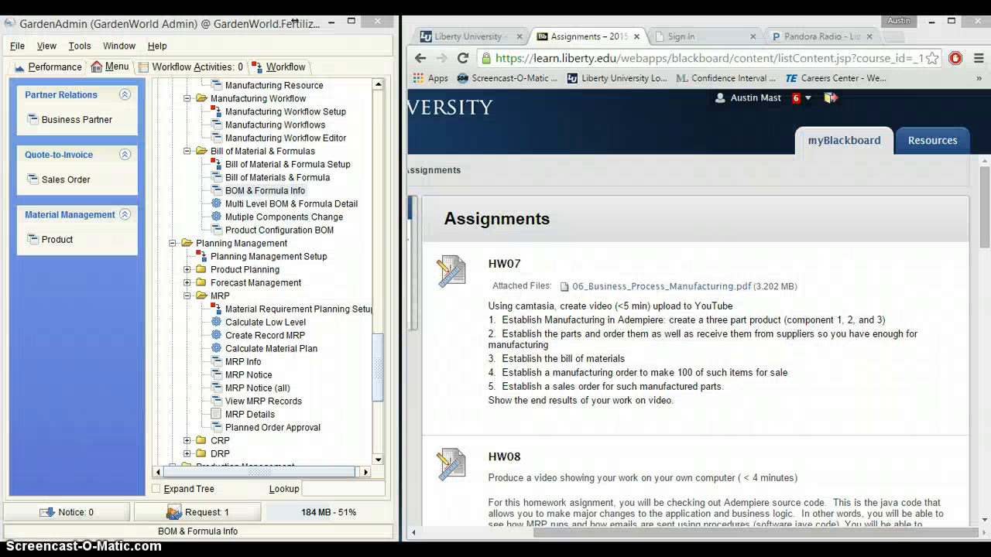
Bring back the Fertilizer warehouse storage window and maximize it to review the bike products' stock quantities
left_click_drag(295, 21, 34, 2)
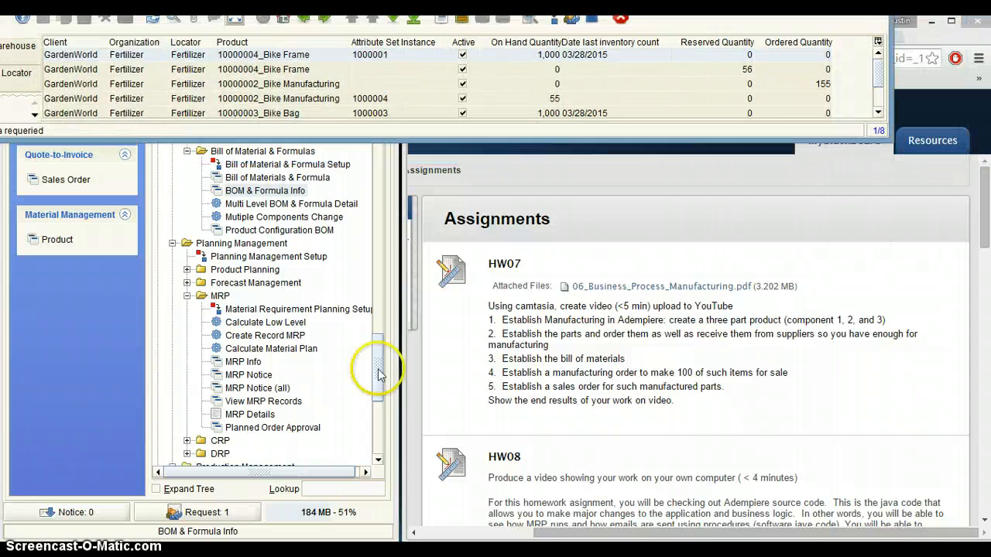
left_click_drag(378, 16, 267, 15)
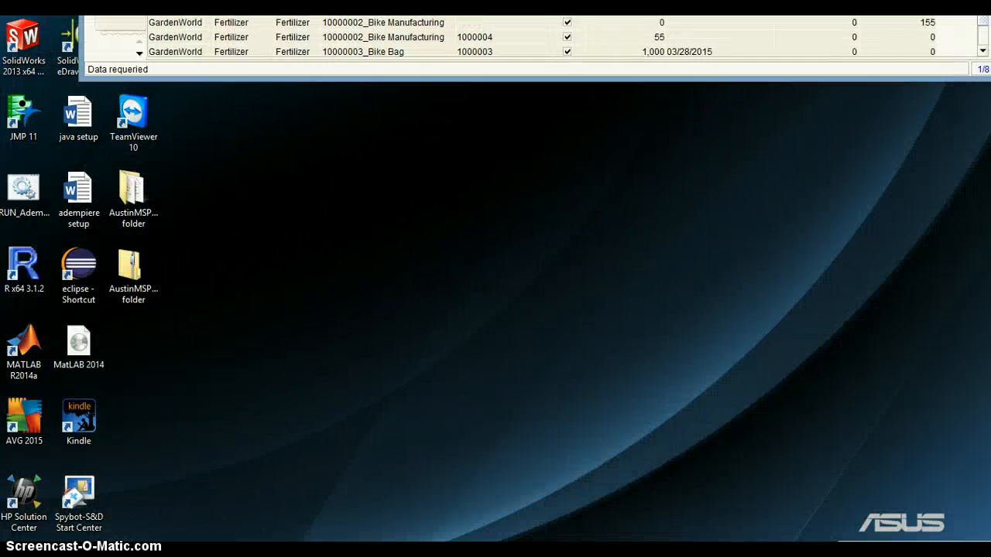
left_click_drag(393, 14, 393, 0)
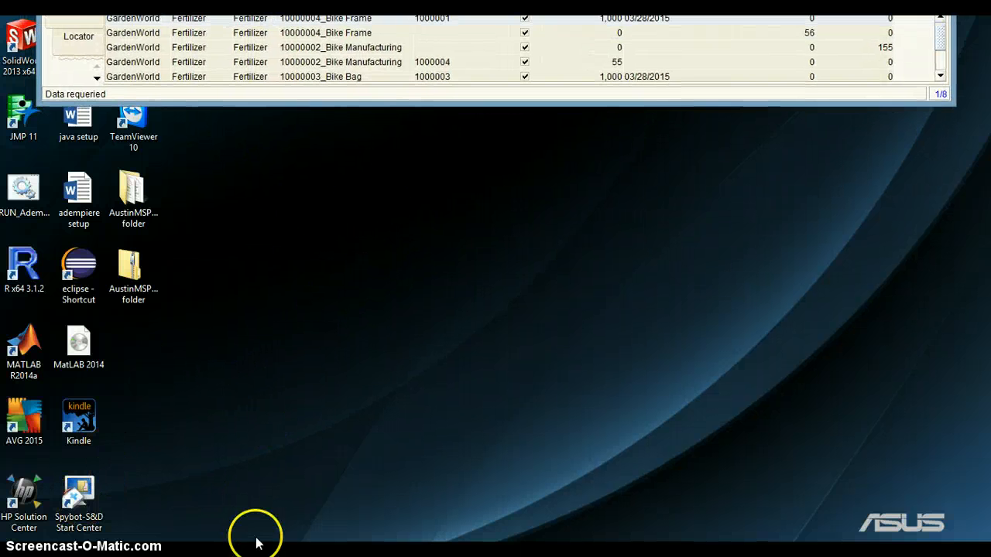
left_click_drag(352, 4, 371, 169)
double_click(491, 165)
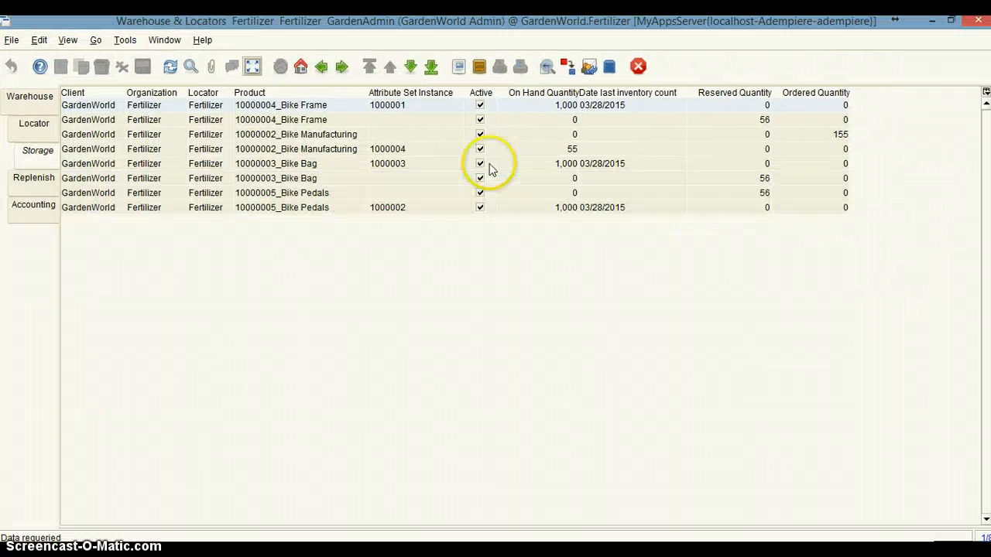